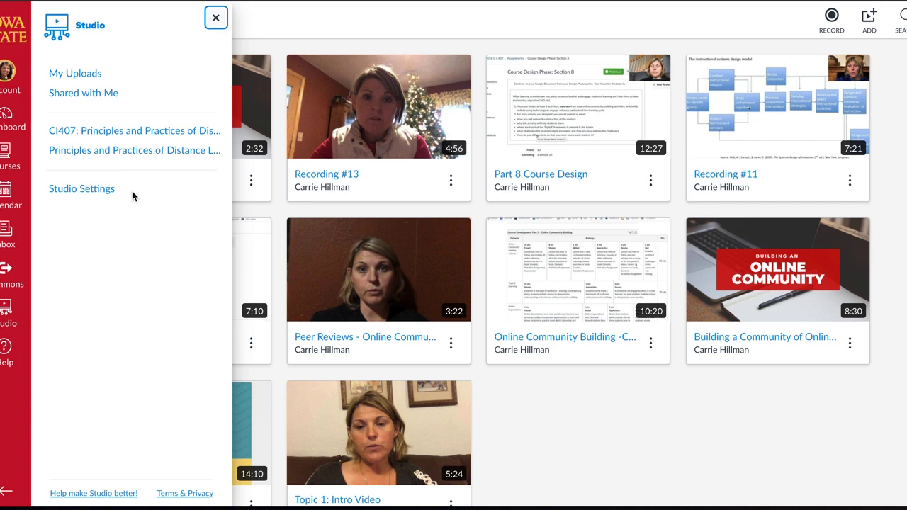
# Search the Studio media library for "reflection" and return to My Uploads
pyautogui.click(216, 19)
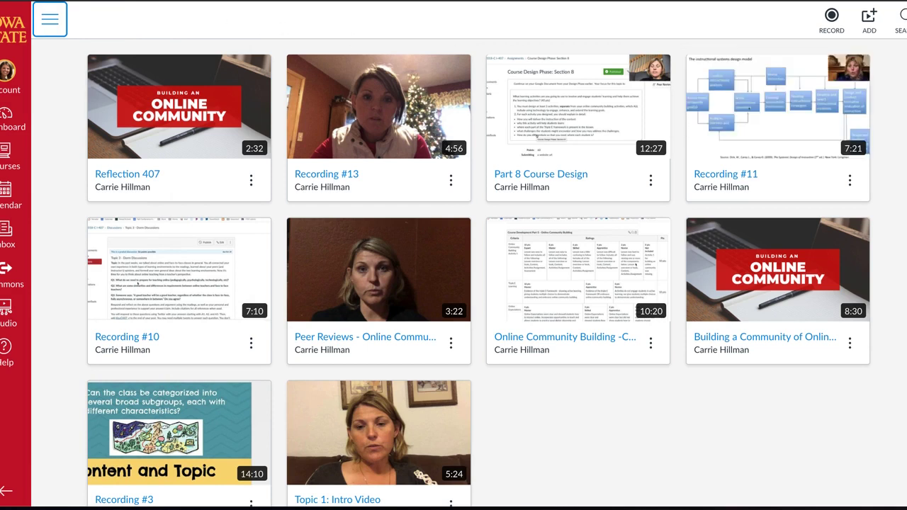
pyautogui.click(901, 21)
pyautogui.write('r')
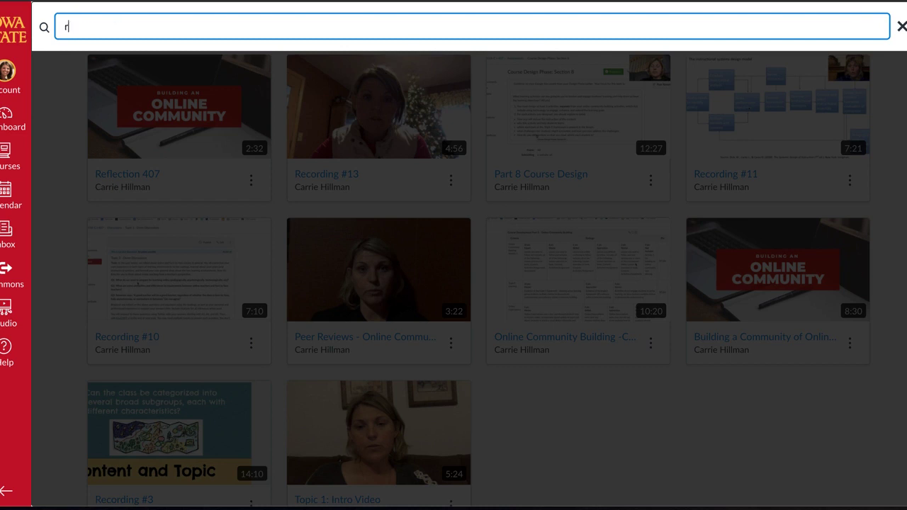
pyautogui.write('eflection')
pyautogui.press('Return')
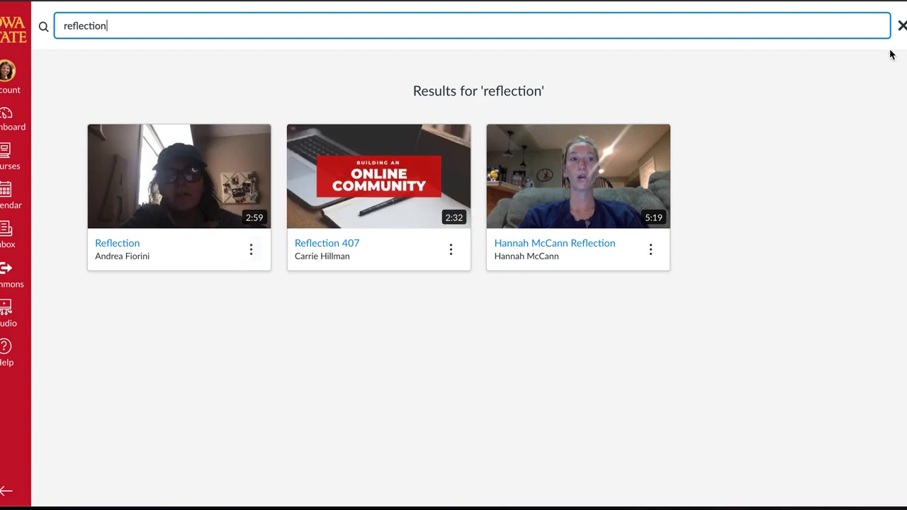
pyautogui.click(900, 25)
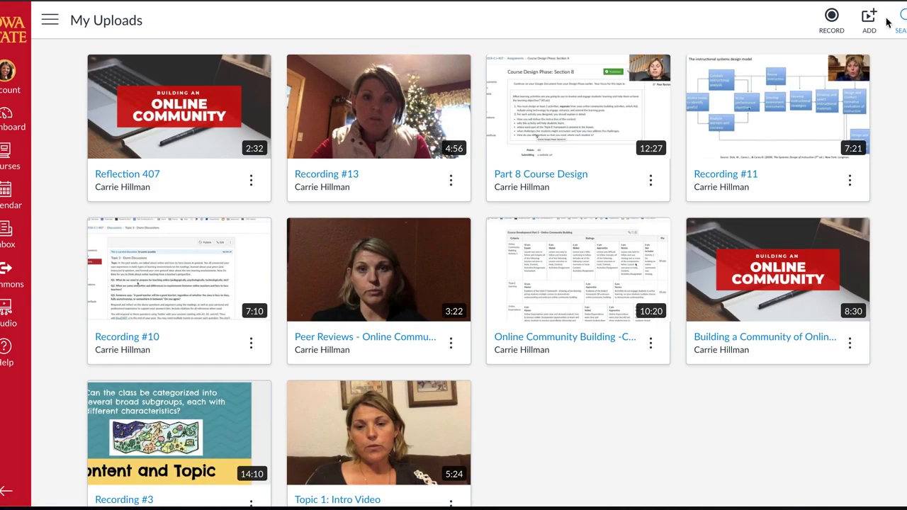
# View the options for adding media to My Uploads and the webcam capture preview, closing each without uploading or recording
pyautogui.click(869, 20)
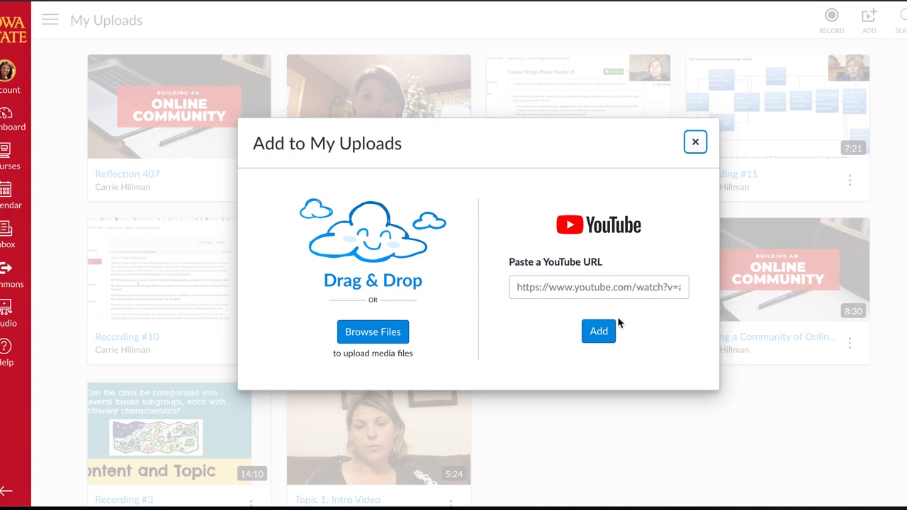
pyautogui.click(704, 148)
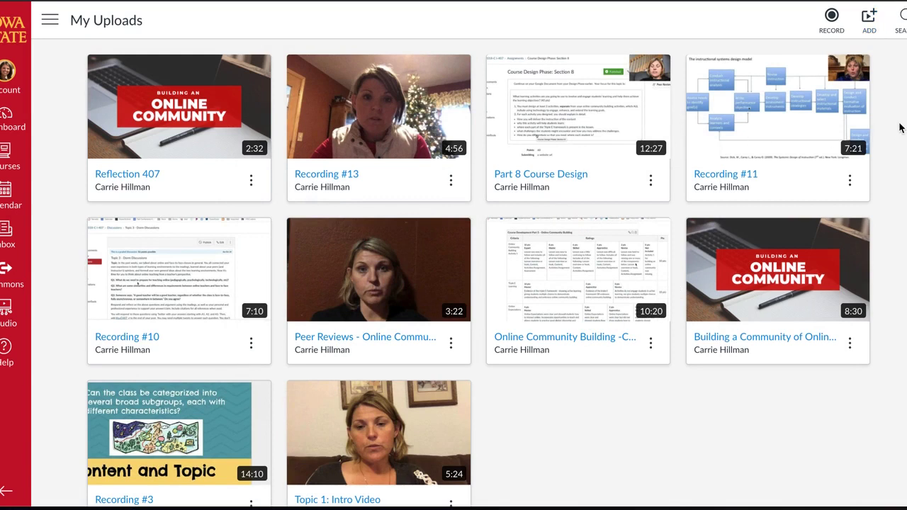
pyautogui.click(832, 17)
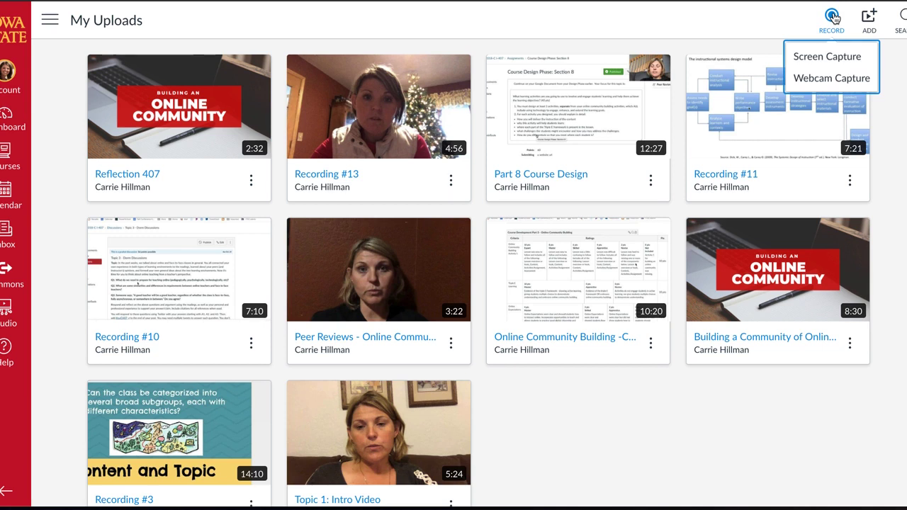
pyautogui.click(821, 79)
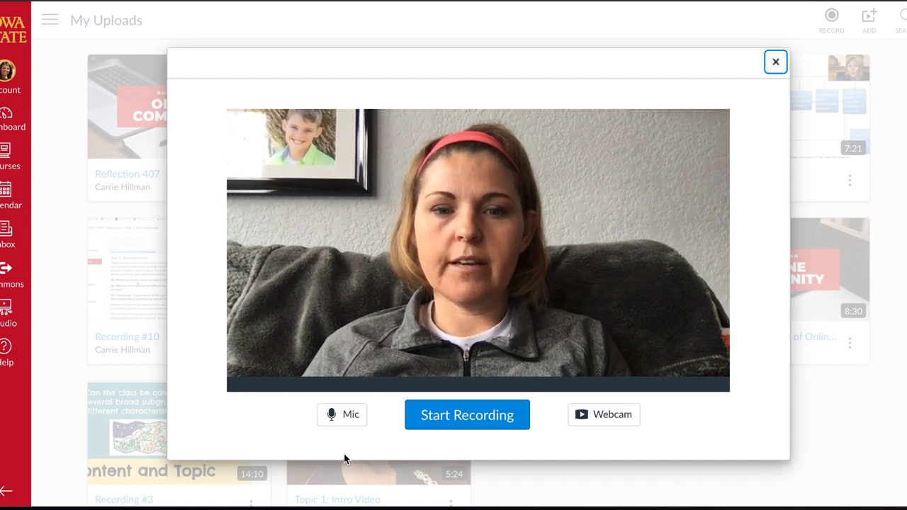
pyautogui.click(775, 62)
# Launch the screen capture recorder and shrink the height of the recording area to give a size of about 1358 x 652
pyautogui.click(829, 20)
pyautogui.click(809, 57)
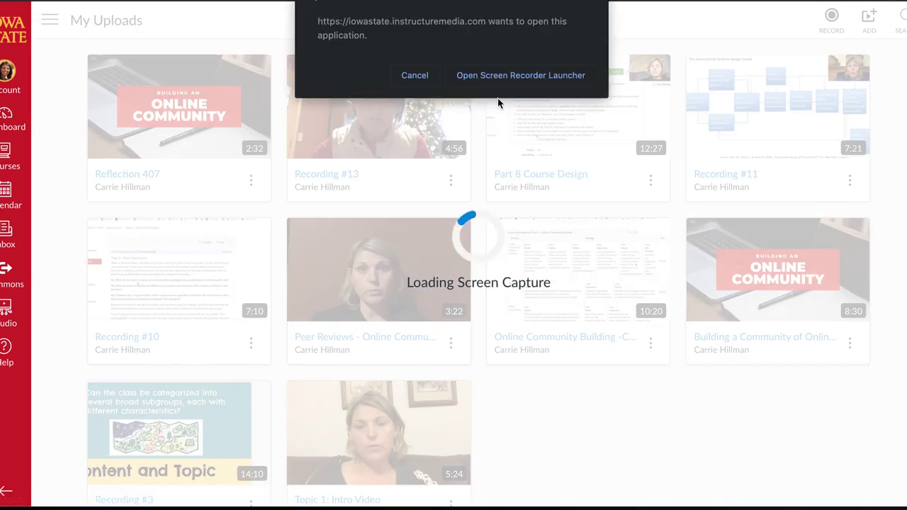
pyautogui.click(480, 76)
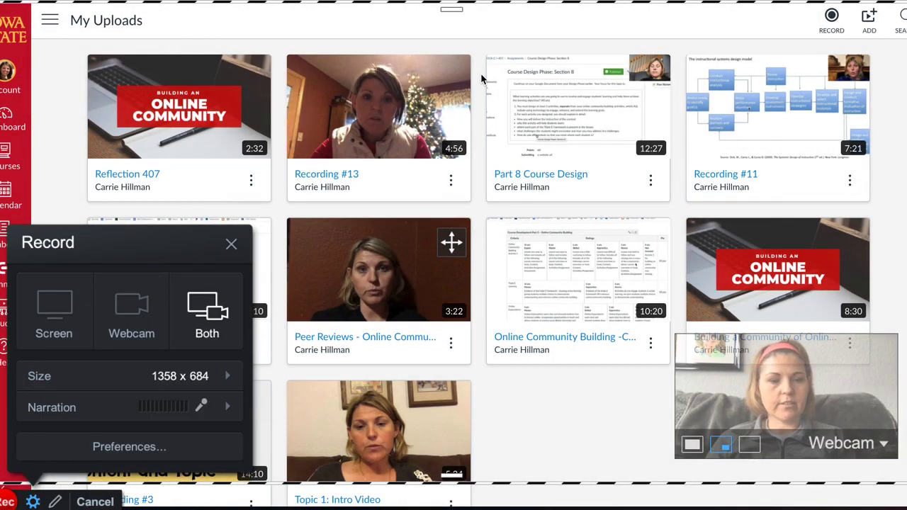
pyautogui.moveTo(454, 488); pyautogui.dragTo(458, 459)
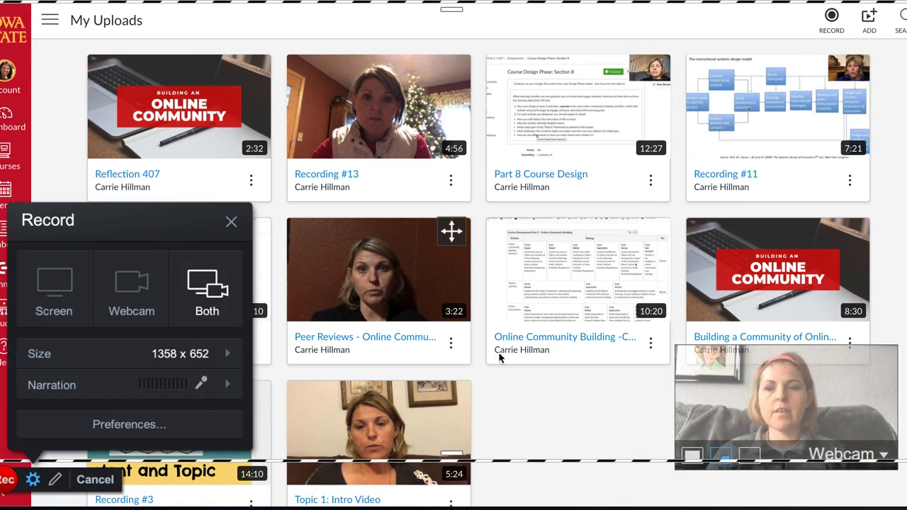
# Try the Screen and Webcam recording modes and return to recording both, closing the recorder settings
pyautogui.click(56, 297)
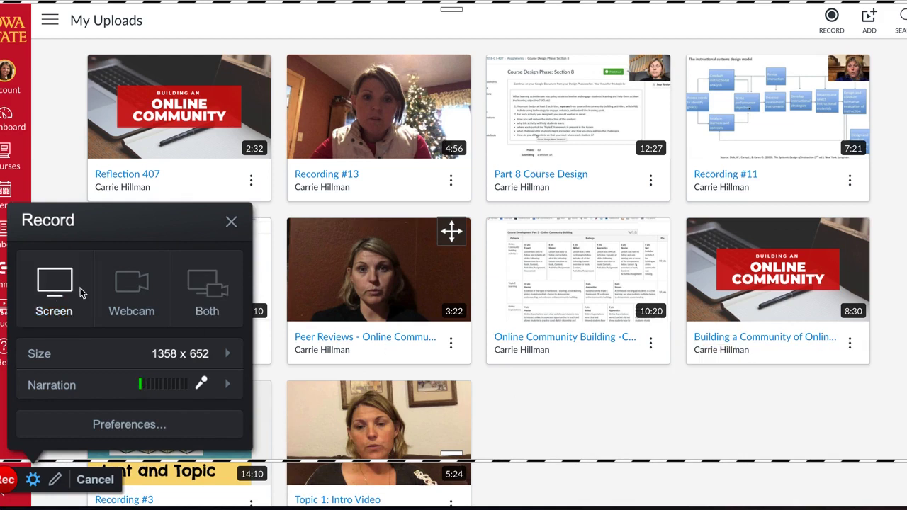
pyautogui.click(230, 221)
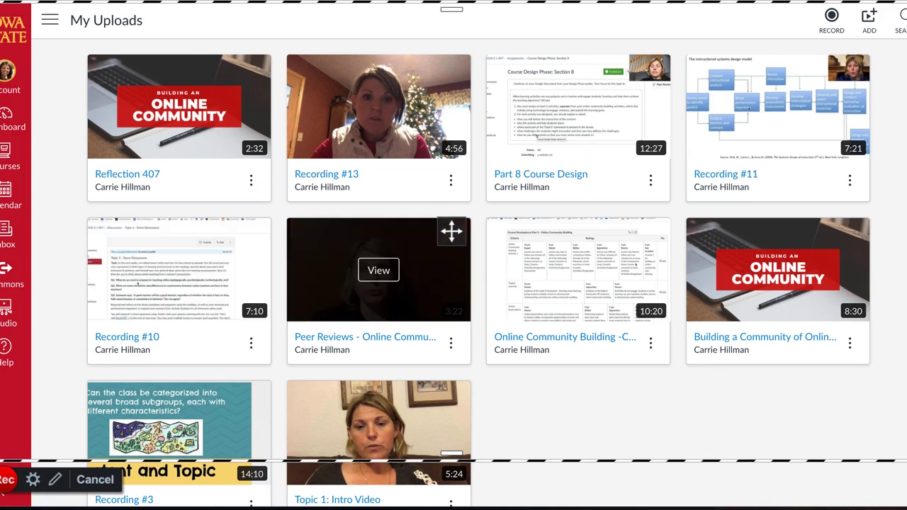
pyautogui.click(32, 482)
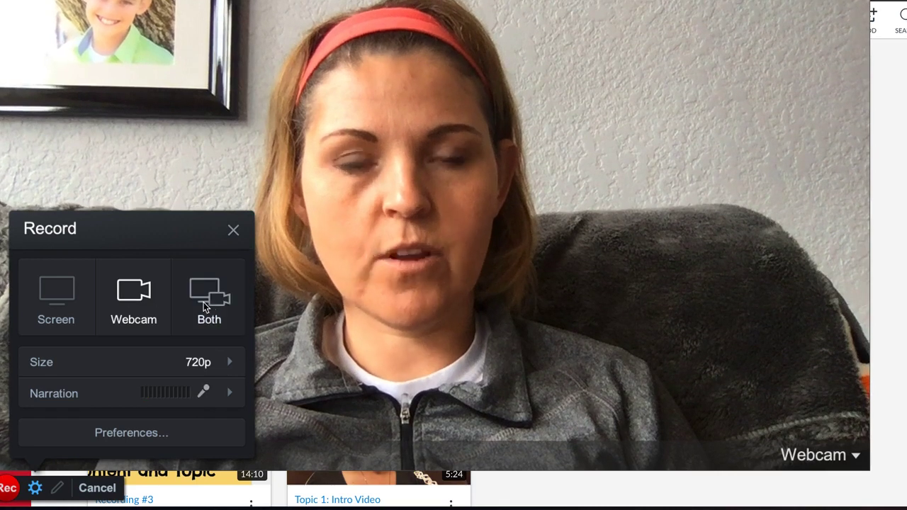
pyautogui.click(207, 304)
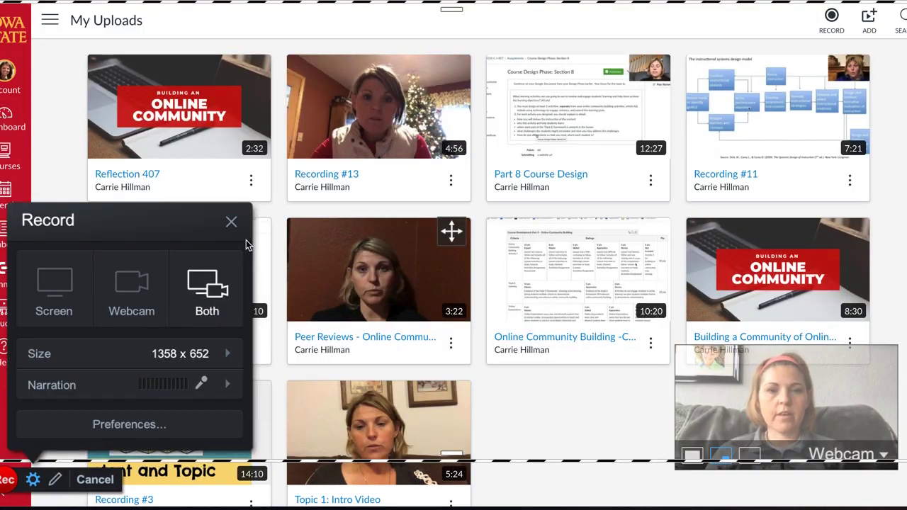
pyautogui.click(231, 222)
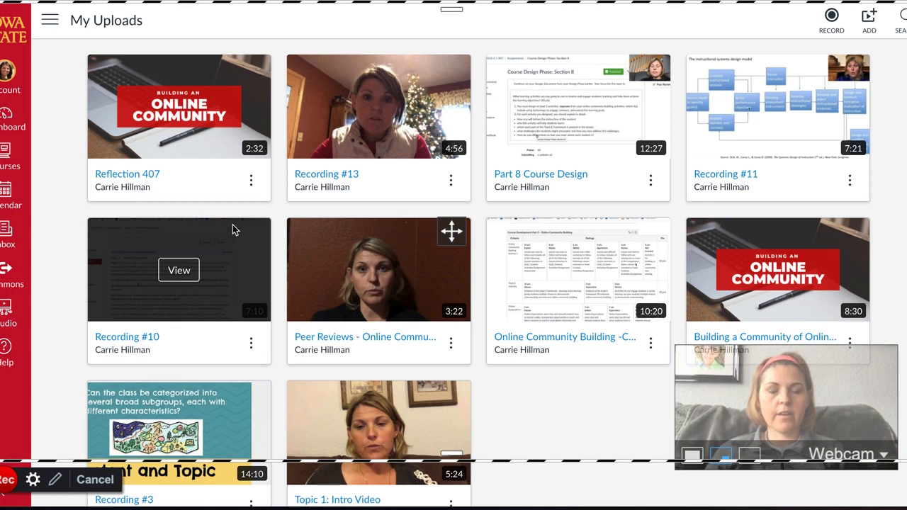
# Try the webcam overlay at full size, return it to a small inset and reposition it over the recording area's lower-right corner
pyautogui.click(691, 454)
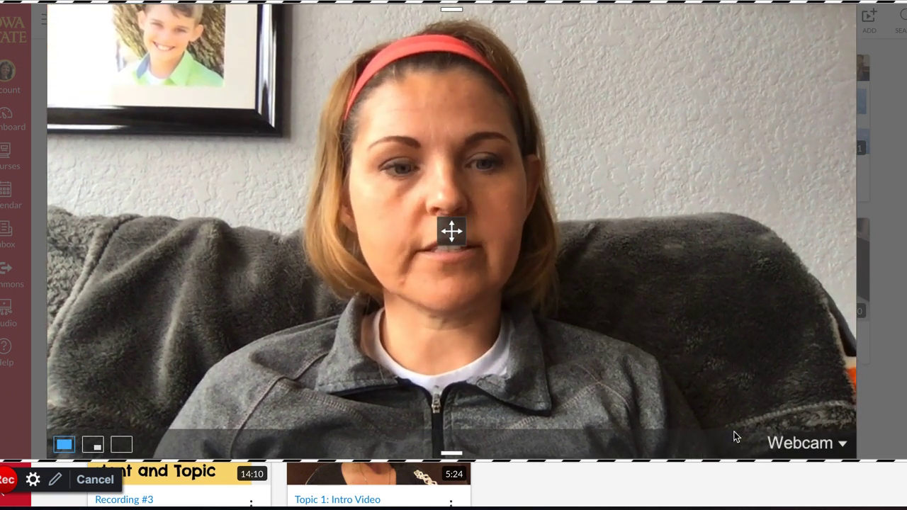
pyautogui.click(93, 444)
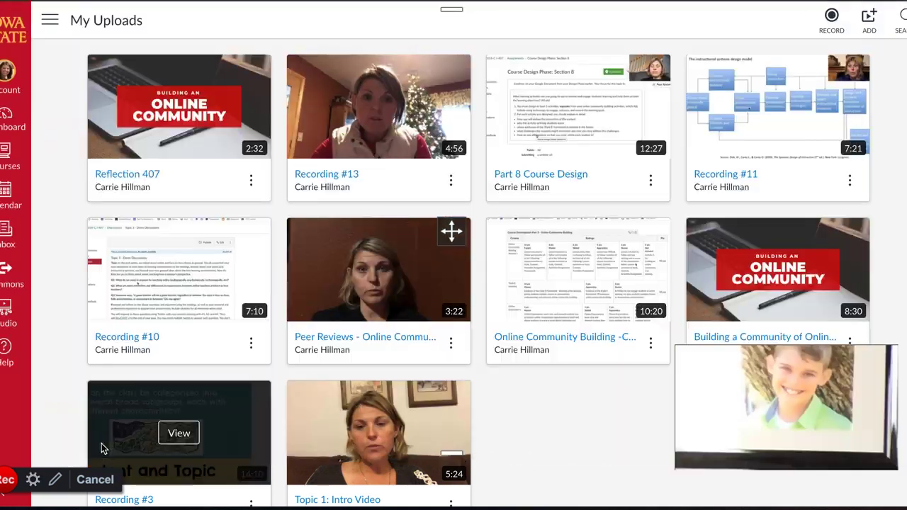
pyautogui.moveTo(700, 443); pyautogui.dragTo(765, 388)
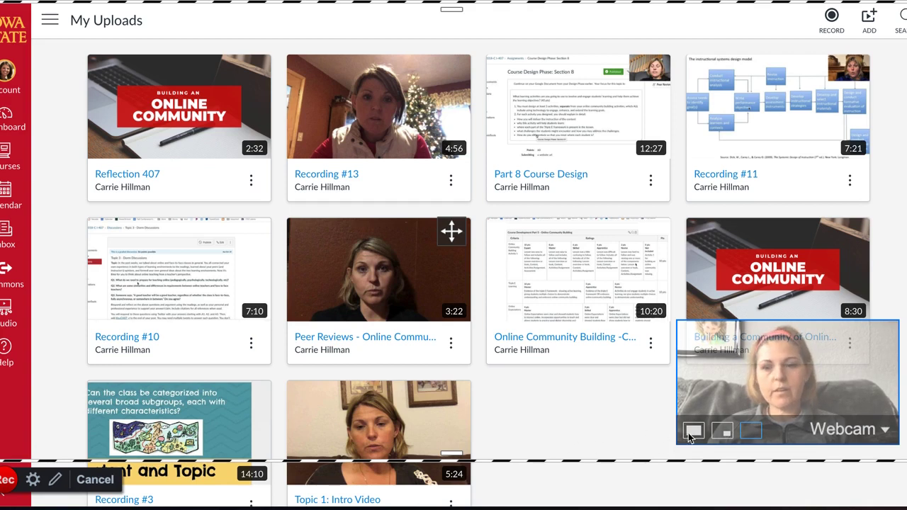
pyautogui.moveTo(730, 398); pyautogui.dragTo(771, 431)
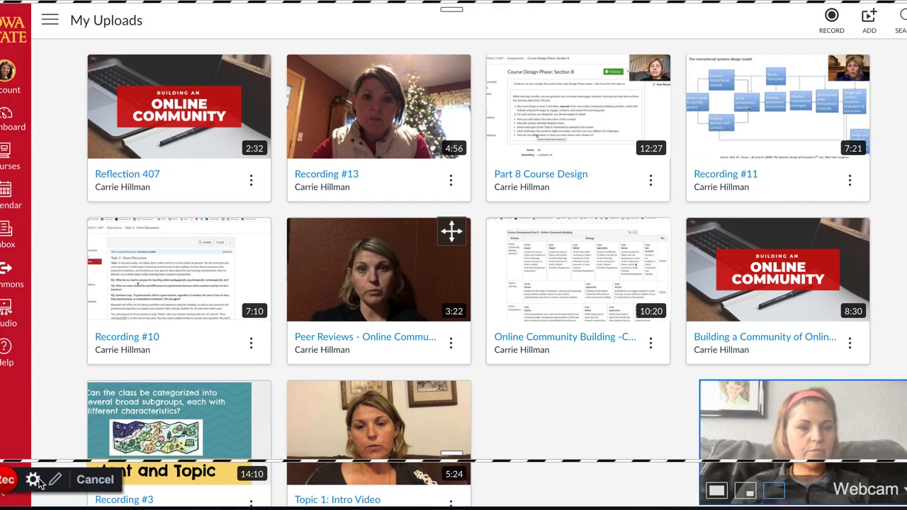
# Set the narration microphone to Soundflower (64ch), accepting its default volume
pyautogui.click(33, 479)
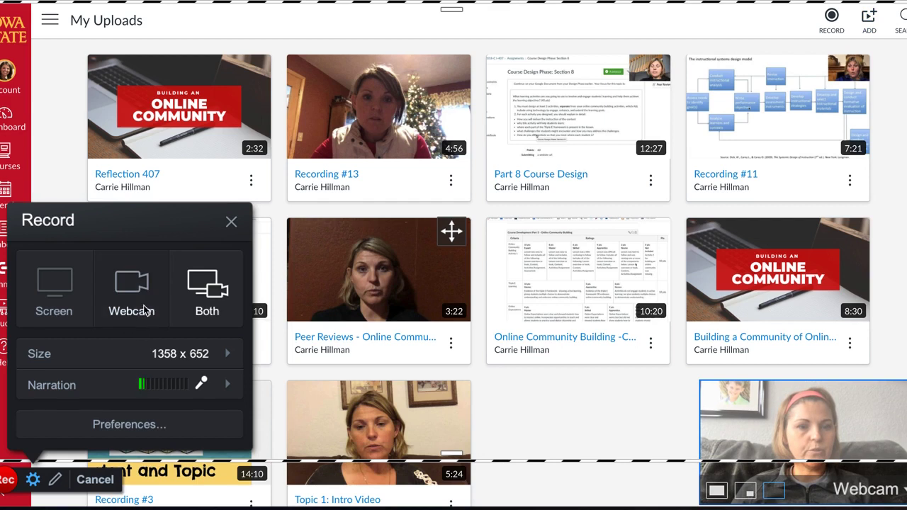
pyautogui.click(228, 384)
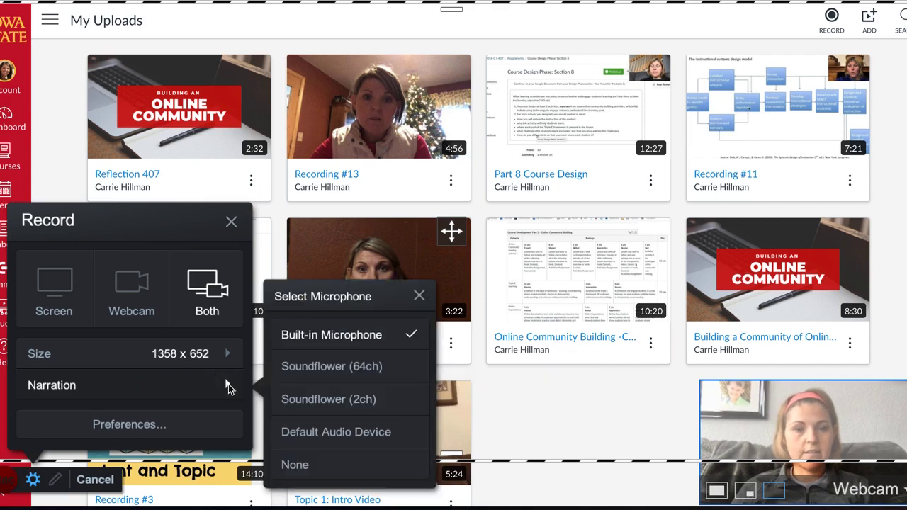
pyautogui.click(299, 375)
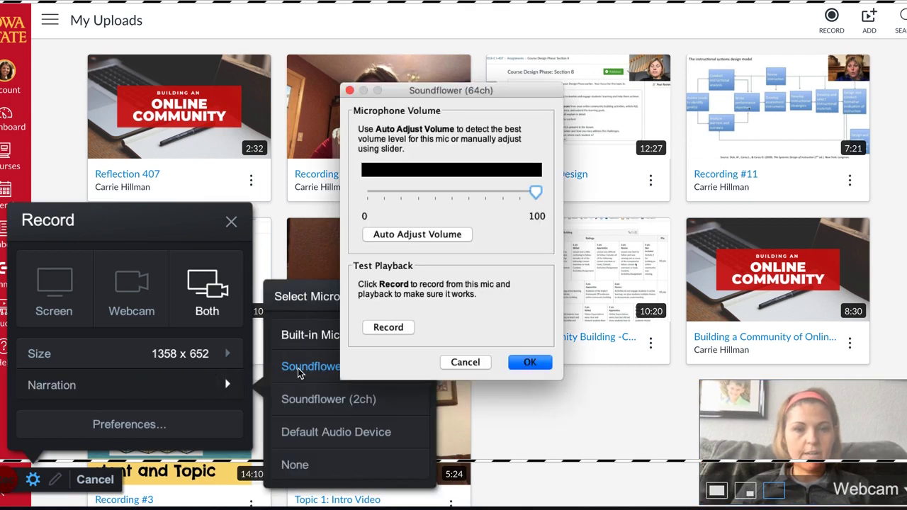
pyautogui.click(524, 362)
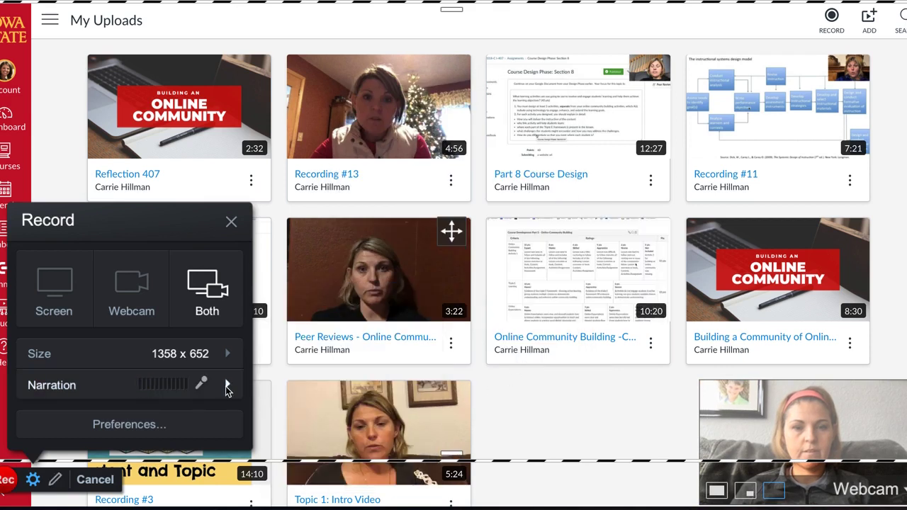
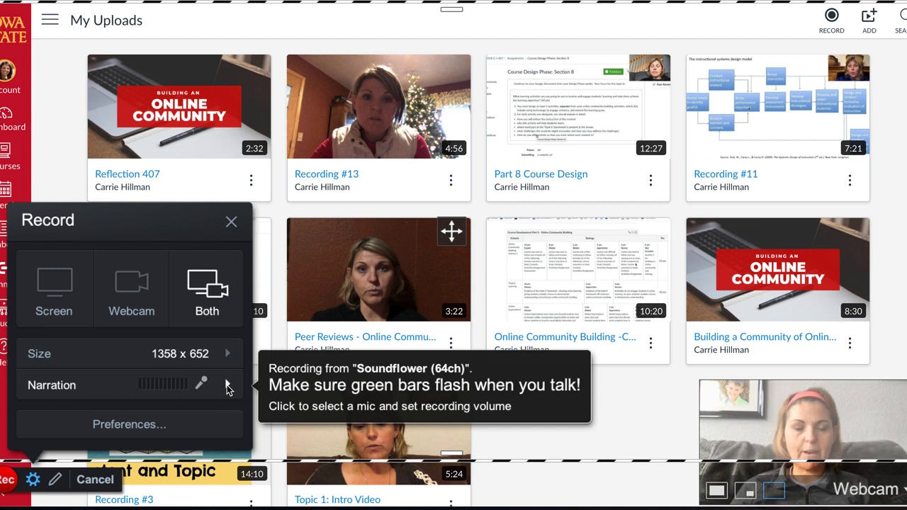
# Set the narration microphone to Built-in Microphone, accepting its volume settings
pyautogui.click(226, 386)
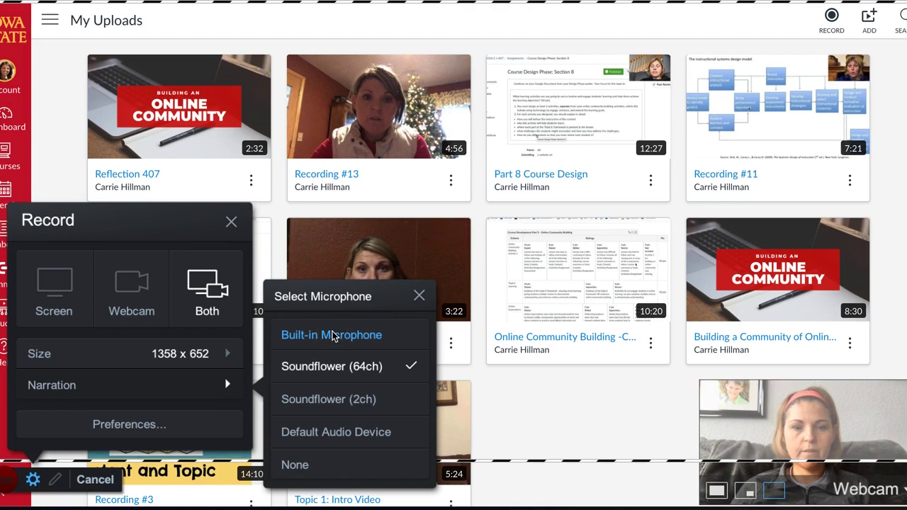
pyautogui.click(333, 336)
pyautogui.click(521, 362)
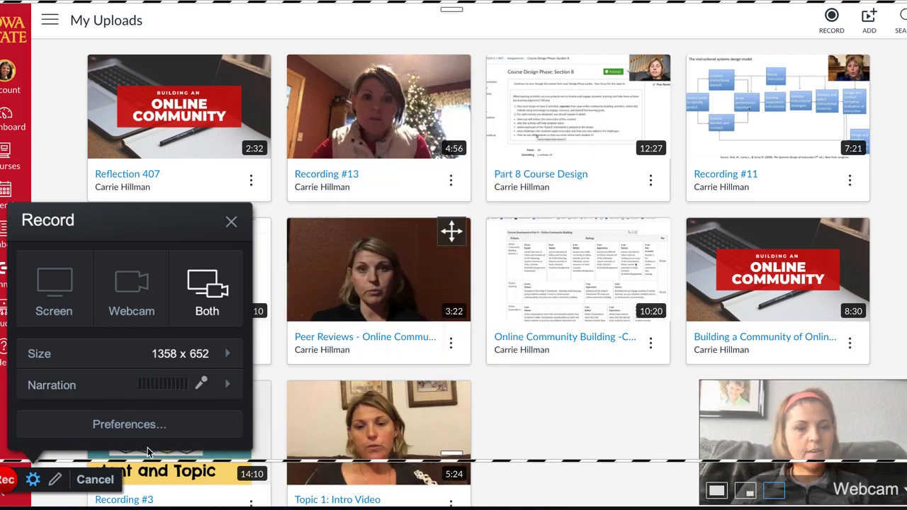
# Review the recorder preferences, such as the pause hotkey, countdown and webcam preview, and cancel out of them
pyautogui.click(134, 425)
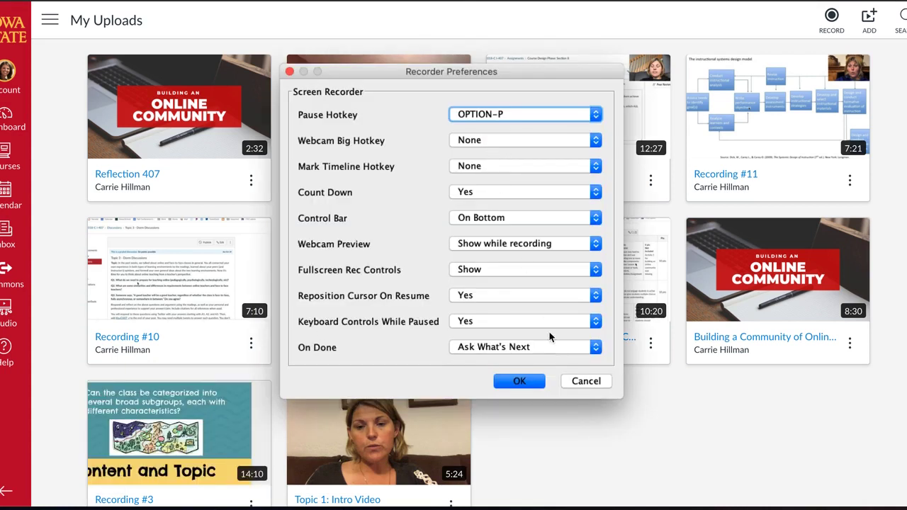
pyautogui.click(586, 381)
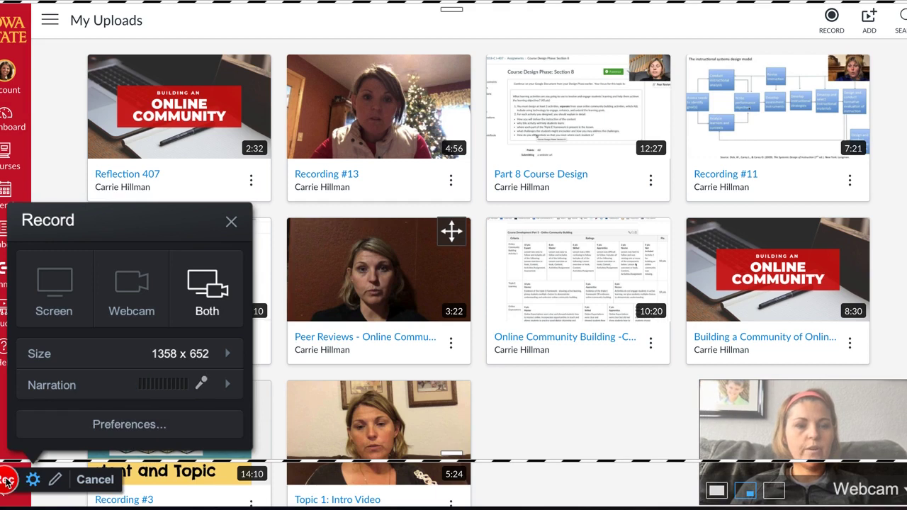
# Start recording both screen and webcam and bring up the Draw & Zoom tools
pyautogui.click(8, 483)
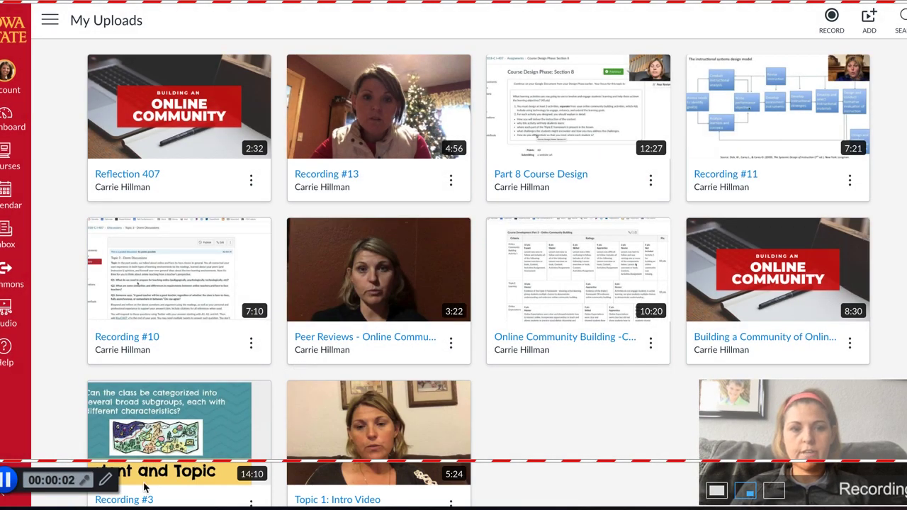
pyautogui.click(105, 480)
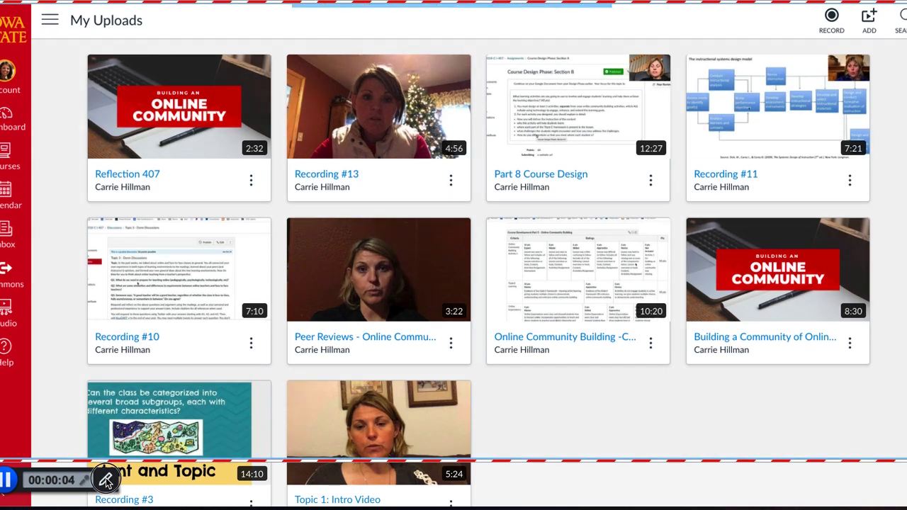
pyautogui.click(106, 482)
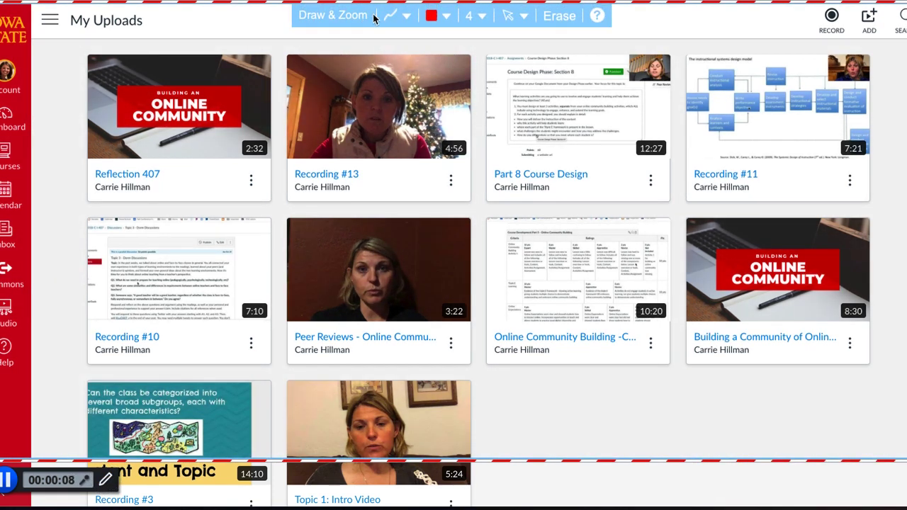
# Draw a red oval around the Part 8 Course Design video thumbnail and erase it
pyautogui.click(408, 20)
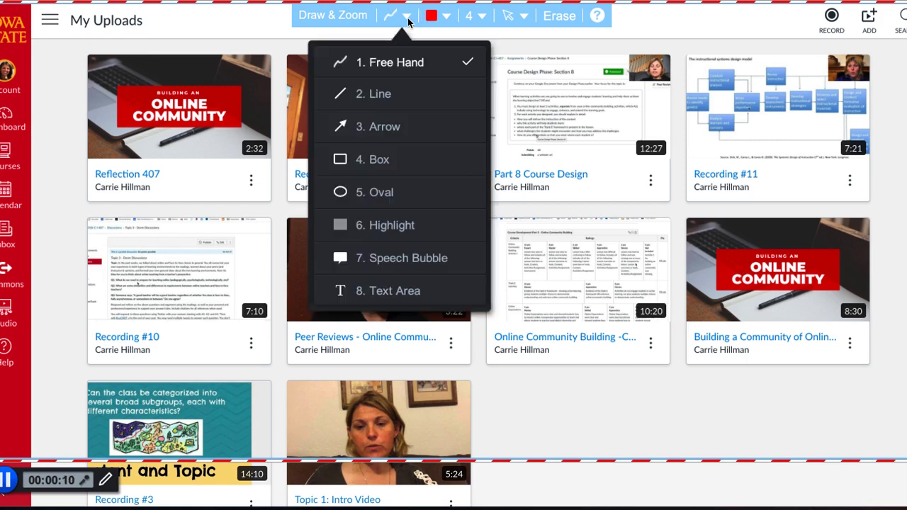
pyautogui.click(366, 192)
pyautogui.moveTo(666, 46)
pyautogui.mouseDown()
pyautogui.moveTo(573, 80)
pyautogui.moveTo(510, 156)
pyautogui.mouseUp()
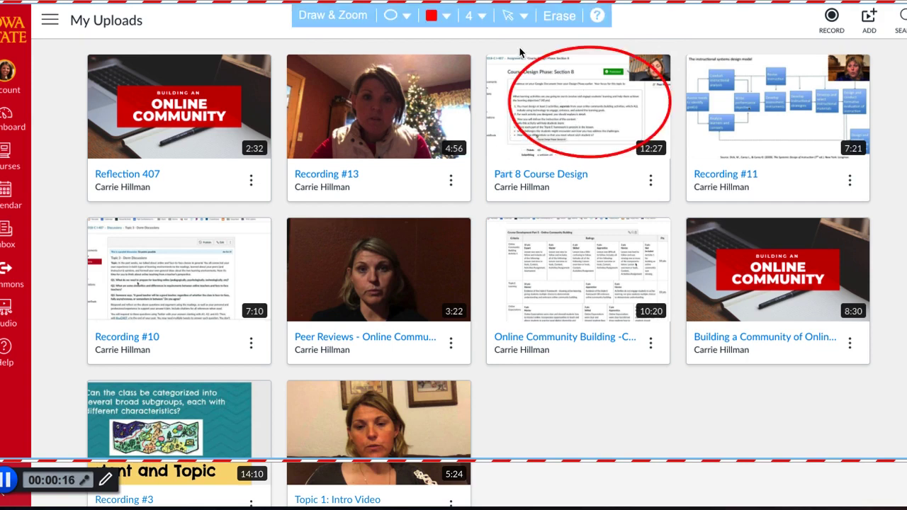
pyautogui.click(557, 17)
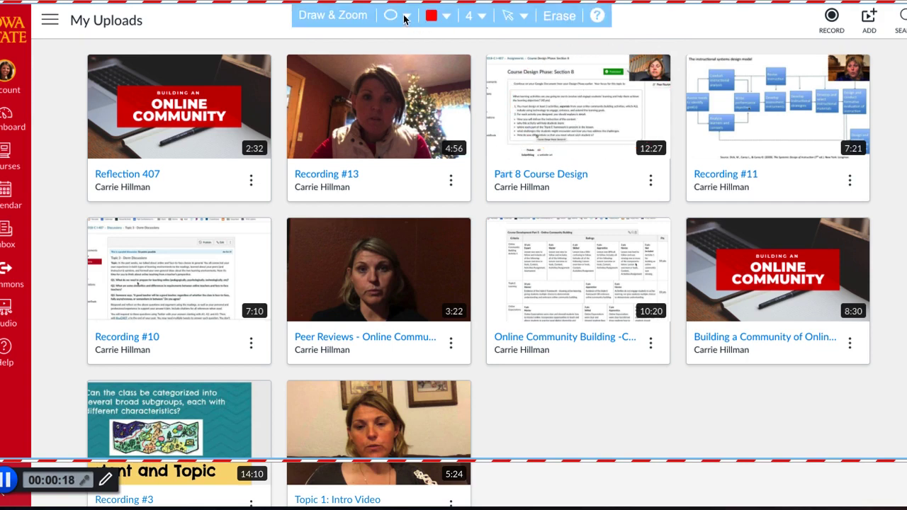
# Set the cursor to be hidden while drawing and test it with a red oval over the Recording #13 thumbnail, erasing the oval
pyautogui.click(441, 20)
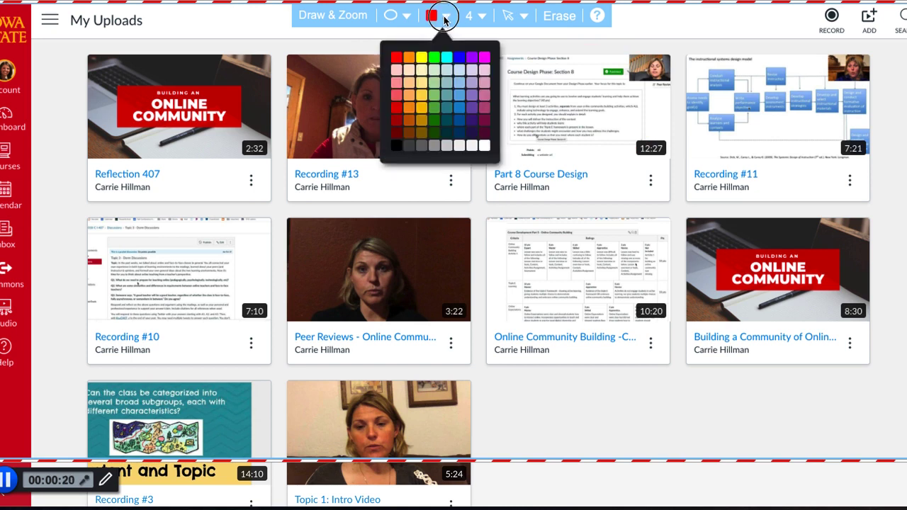
pyautogui.click(472, 17)
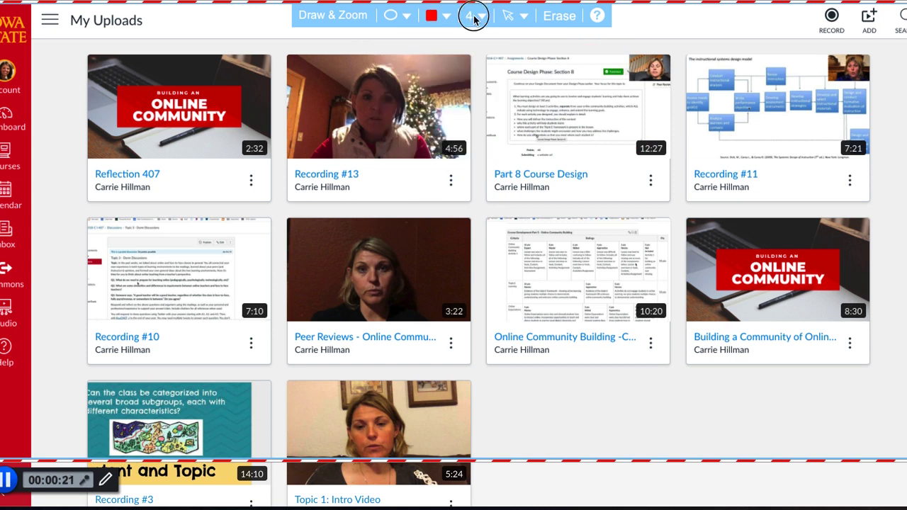
pyautogui.click(521, 17)
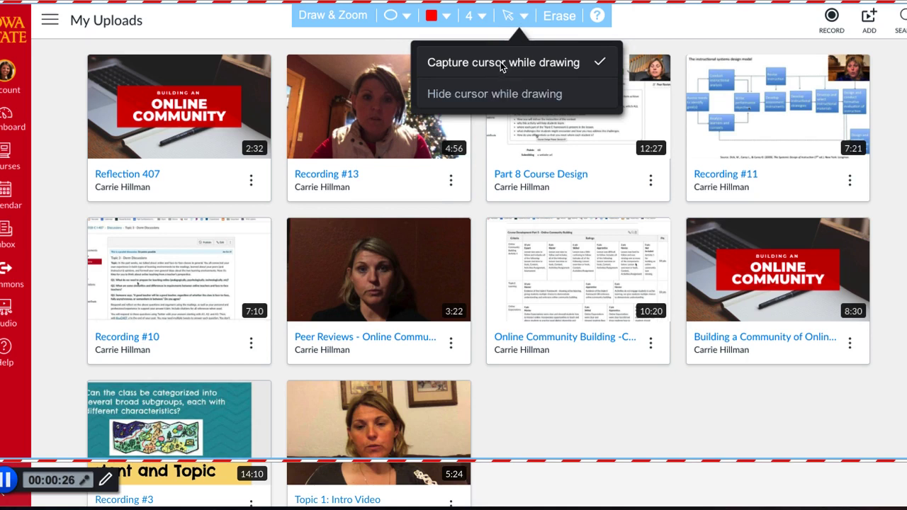
pyautogui.click(494, 92)
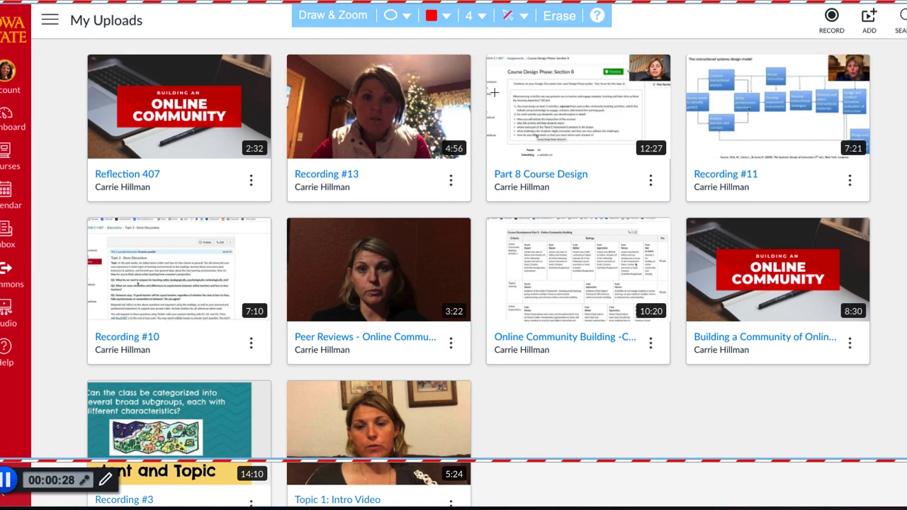
pyautogui.moveTo(287, 40); pyautogui.dragTo(399, 121)
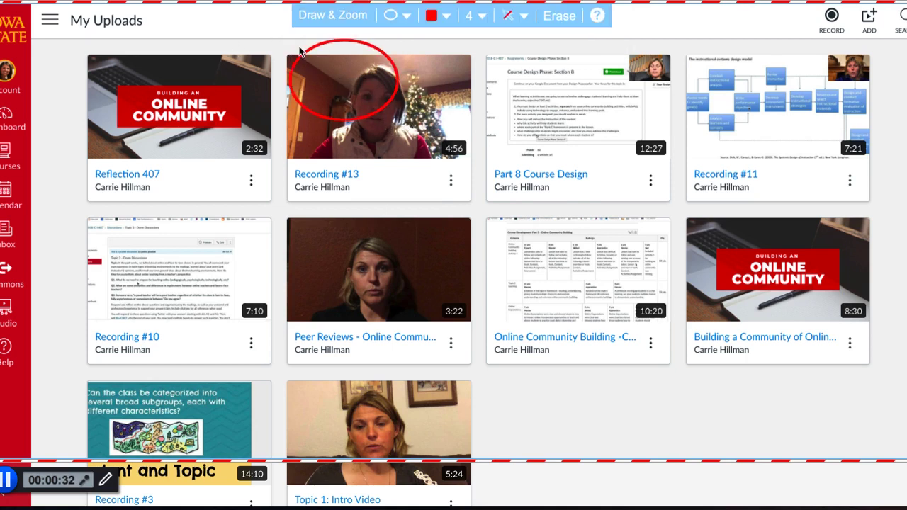
pyautogui.click(558, 20)
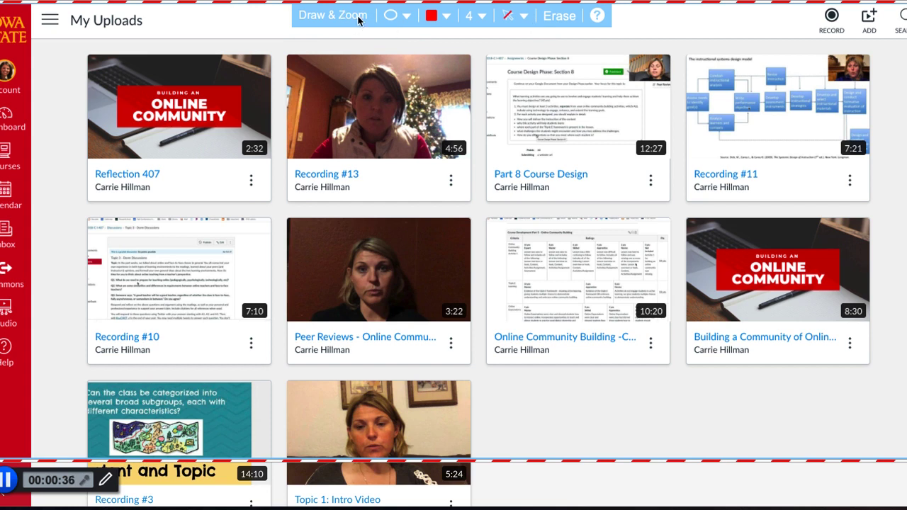
# Draw a freehand red arrow from the Reflection 407 video to the Recording #13 thumbnail
pyautogui.click(406, 17)
pyautogui.click(395, 63)
pyautogui.moveTo(194, 158); pyautogui.dragTo(426, 159)
pyautogui.moveTo(407, 130)
pyautogui.mouseDown()
pyautogui.moveTo(418, 162)
pyautogui.moveTo(397, 179)
pyautogui.mouseUp()
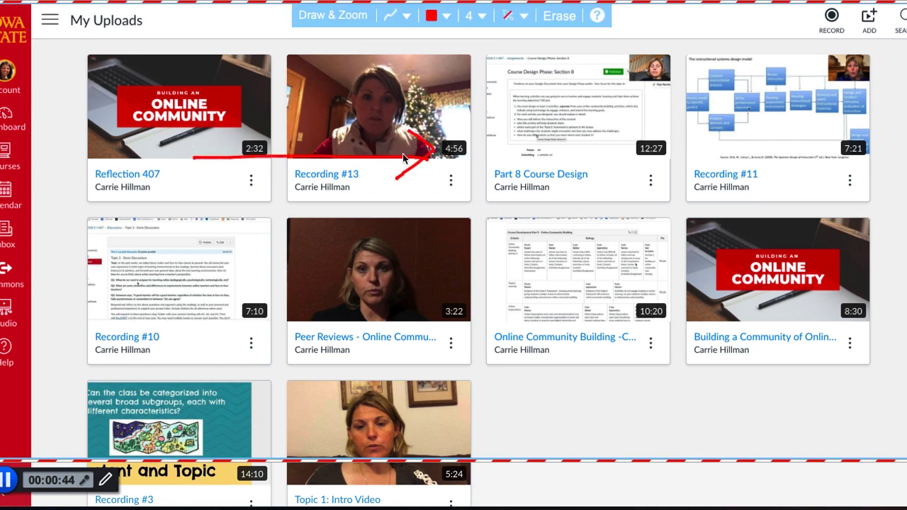
# Pause and finish the recording, and title it "demo" for upload, leaving the description empty
pyautogui.click(5, 482)
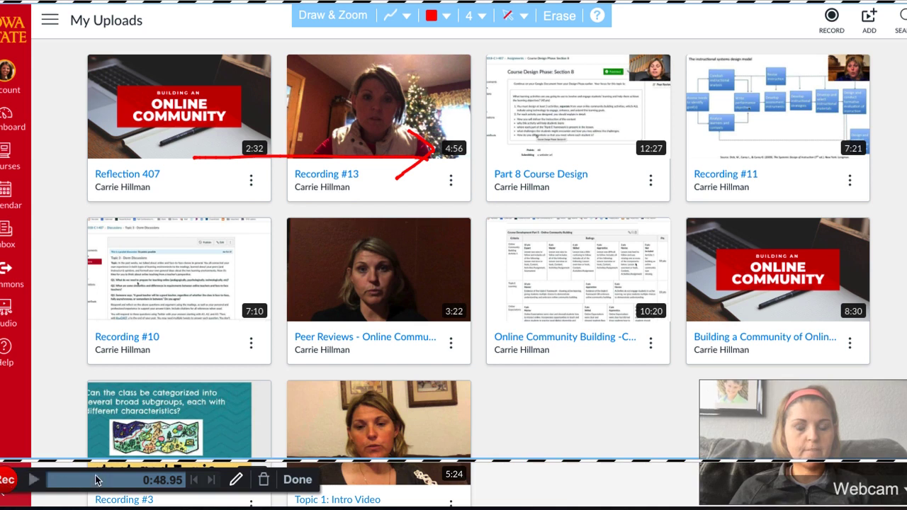
pyautogui.click(299, 481)
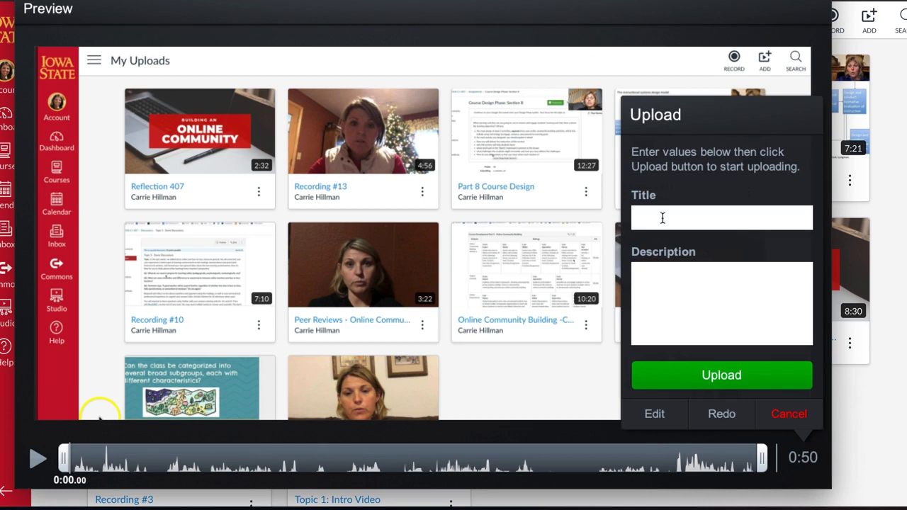
pyautogui.click(662, 218)
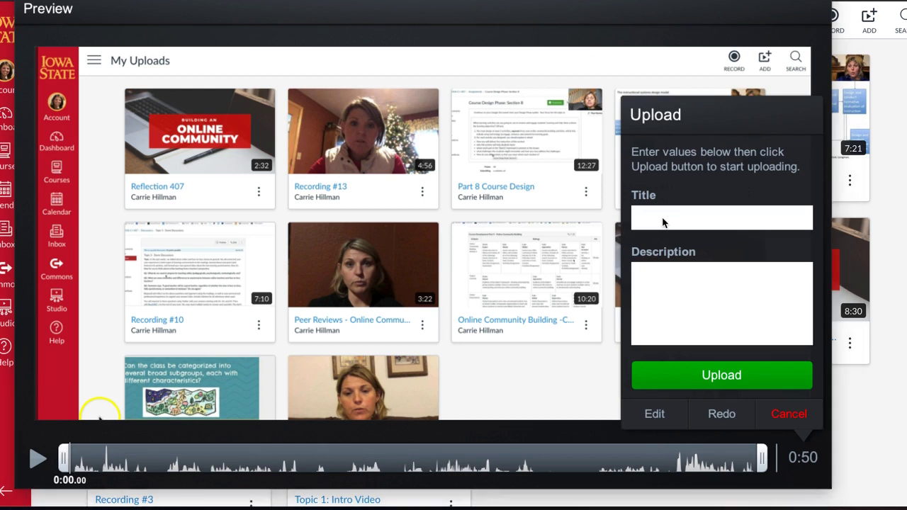
pyautogui.write('demo')
pyautogui.click(662, 306)
# Open the recording in the editor and look over the list of available editing tools
pyautogui.click(665, 416)
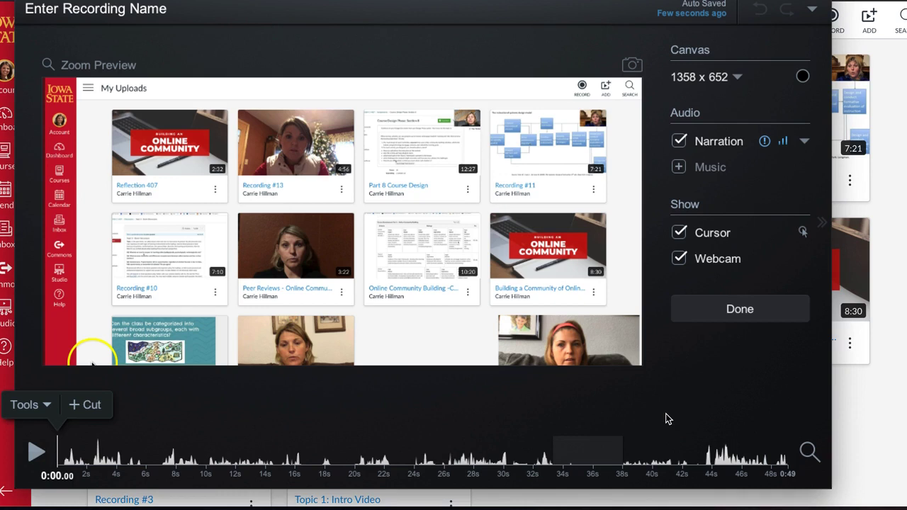
pyautogui.click(47, 406)
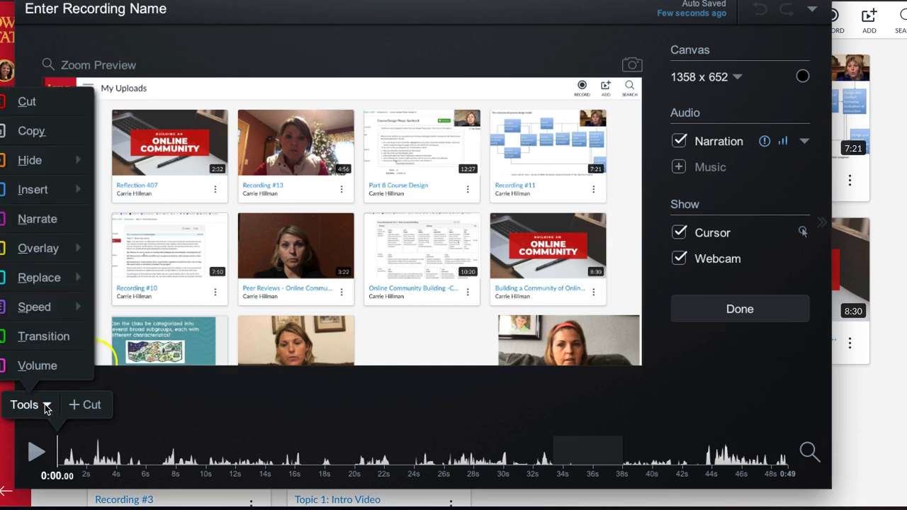
pyautogui.click(47, 408)
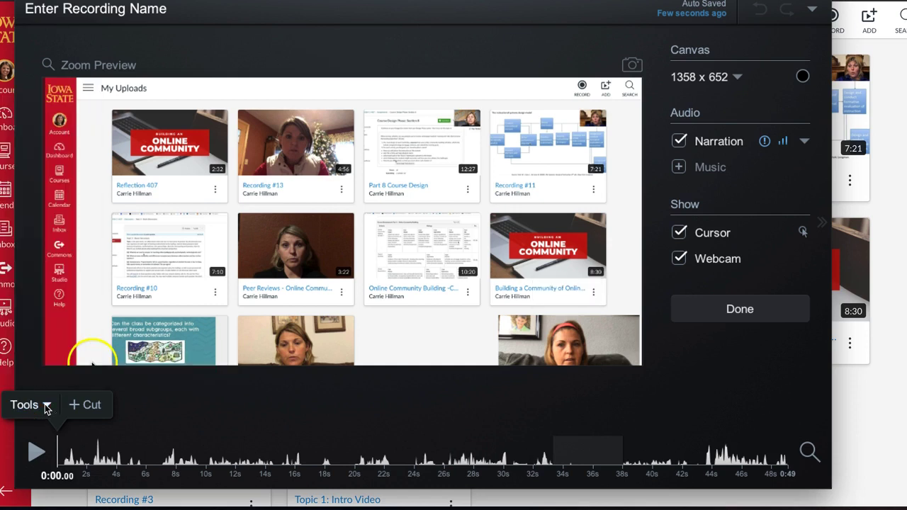
# Cut the 7.40-second section from 0:12.80 to 0:20.20 out of the recording
pyautogui.moveTo(60, 458); pyautogui.dragTo(245, 449)
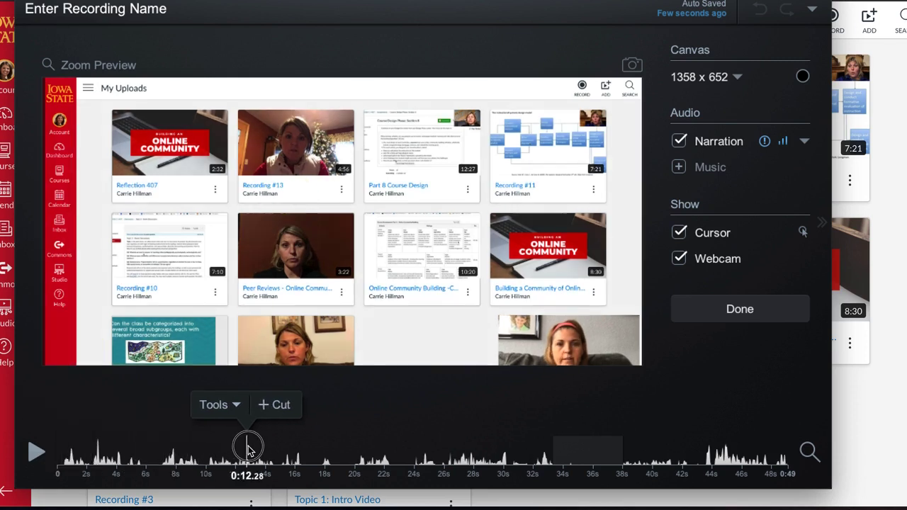
pyautogui.click(283, 403)
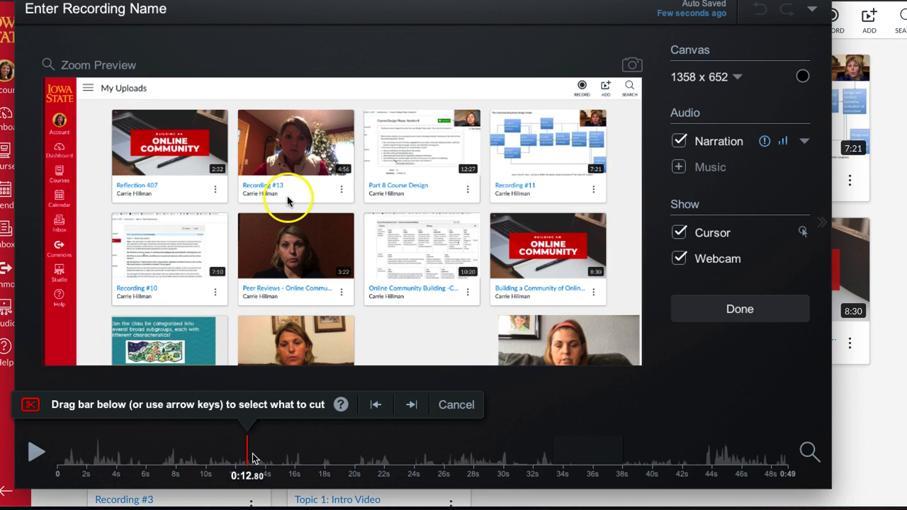
pyautogui.moveTo(248, 449); pyautogui.dragTo(369, 445)
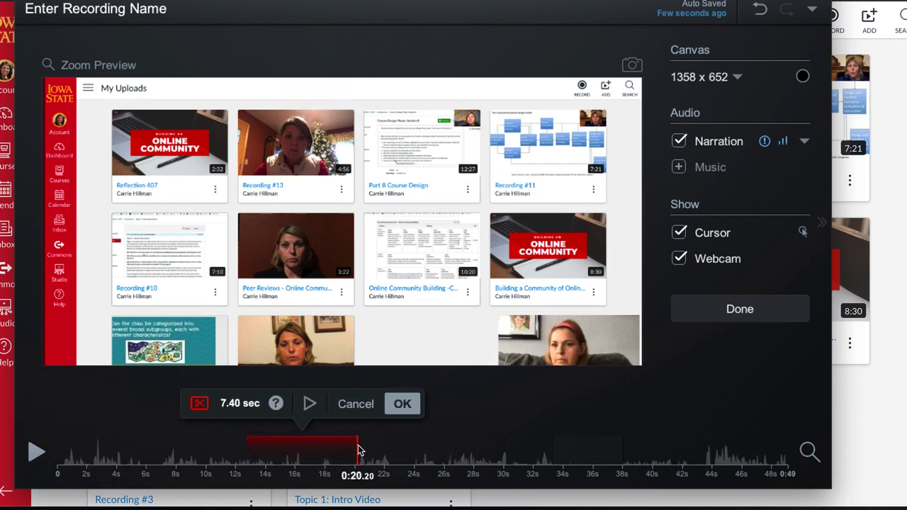
pyautogui.click(395, 403)
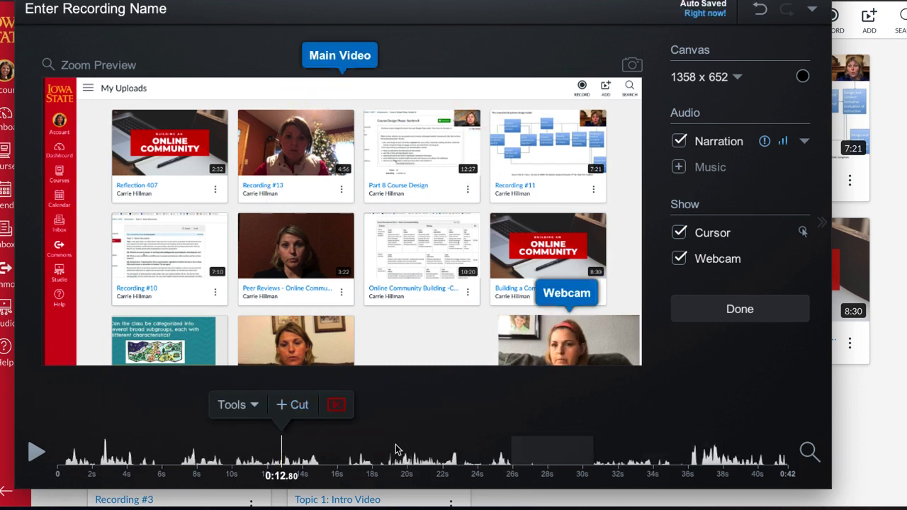
# Look through the Documents folder for a music file to add and cancel the file selection
pyautogui.click(678, 168)
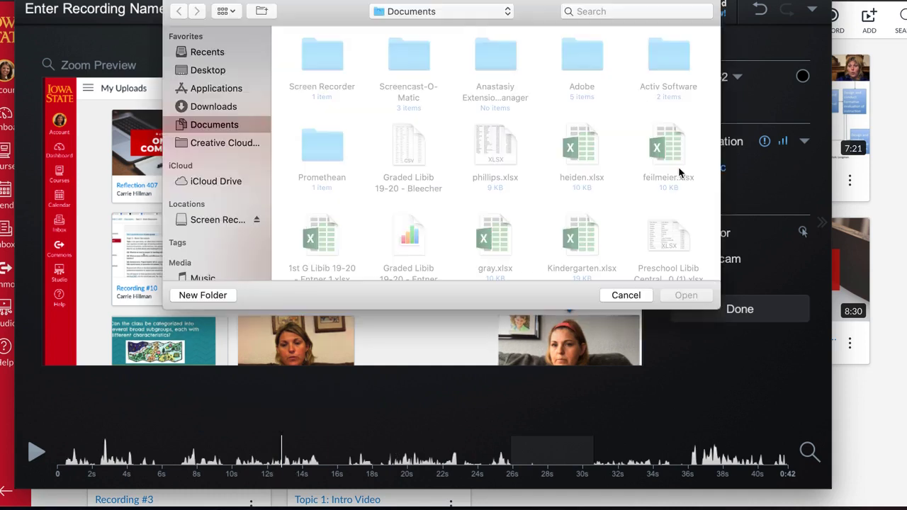
pyautogui.scroll(-10, 637, 227)
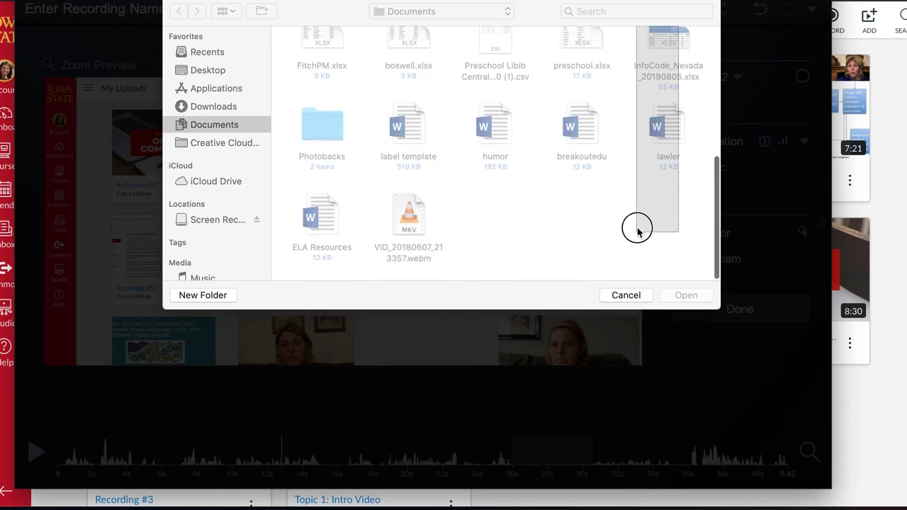
pyautogui.click(625, 296)
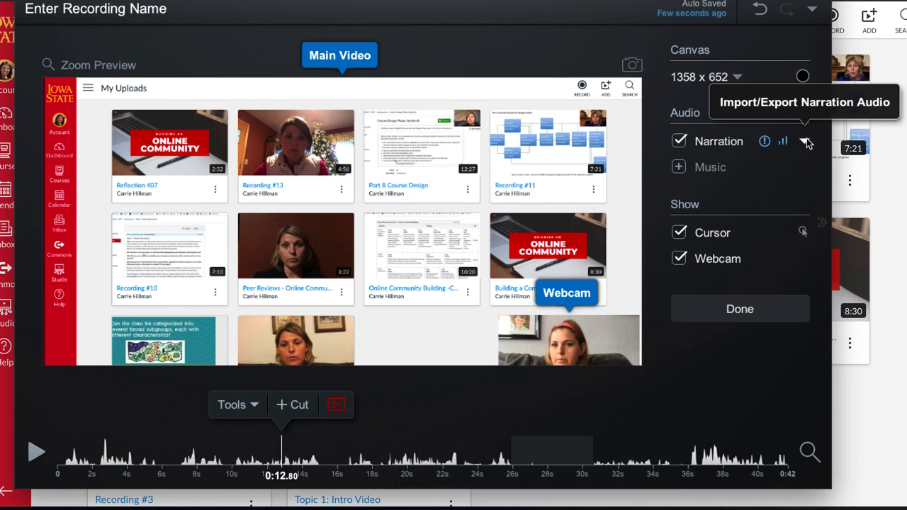
# Review the canvas size choices and the main video's resize, crop, style and layering options without changing them
pyautogui.click(719, 80)
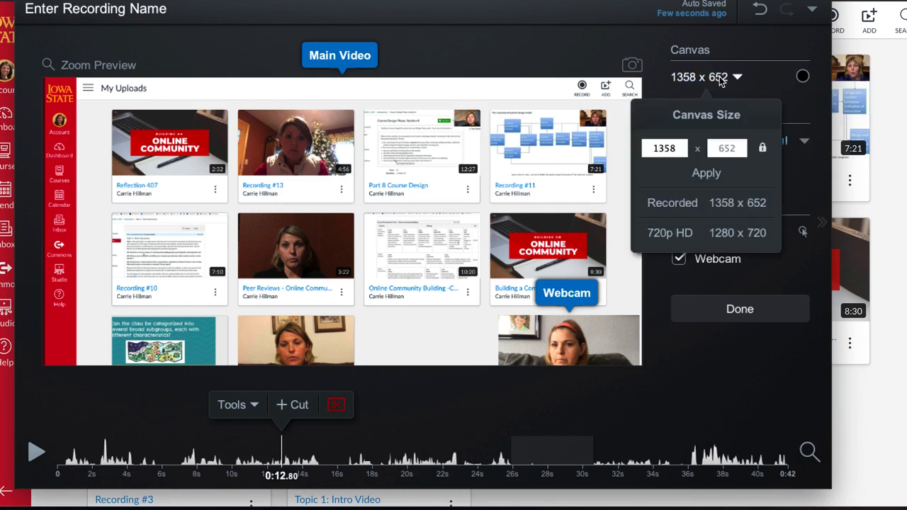
pyautogui.click(719, 78)
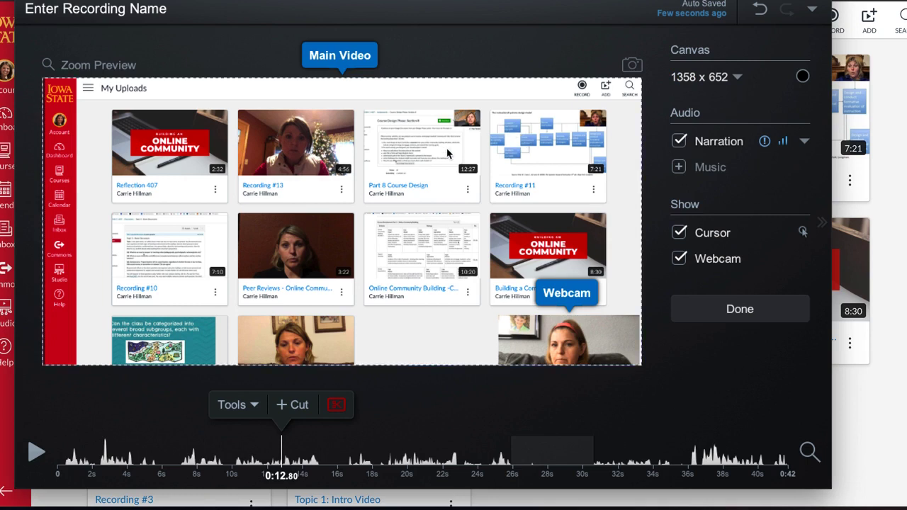
pyautogui.click(416, 172)
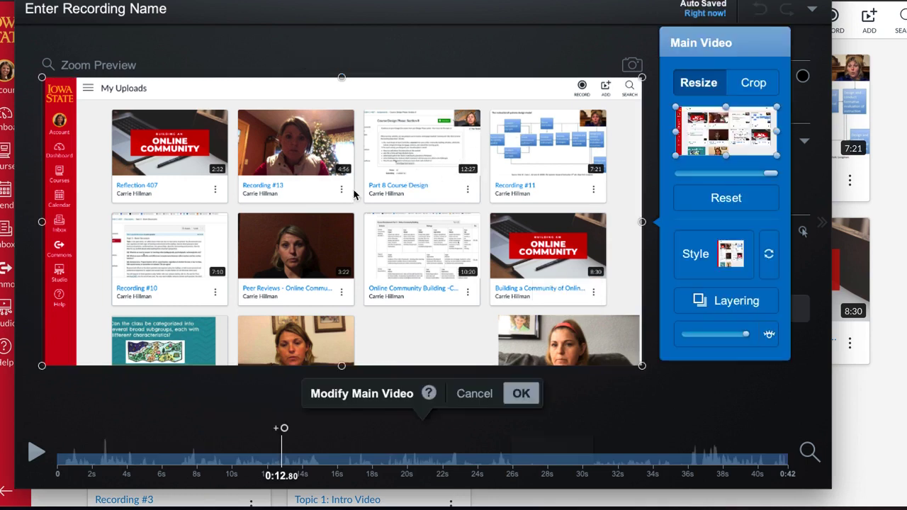
pyautogui.click(729, 79)
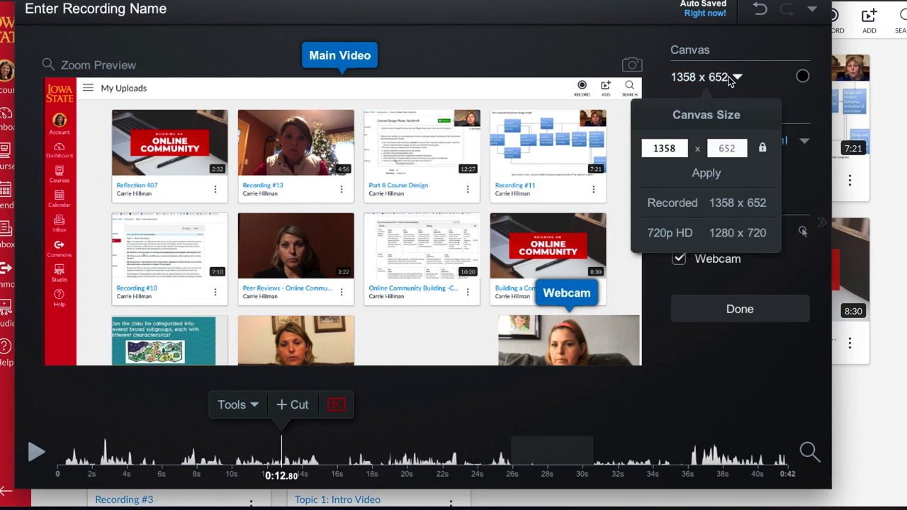
pyautogui.click(730, 79)
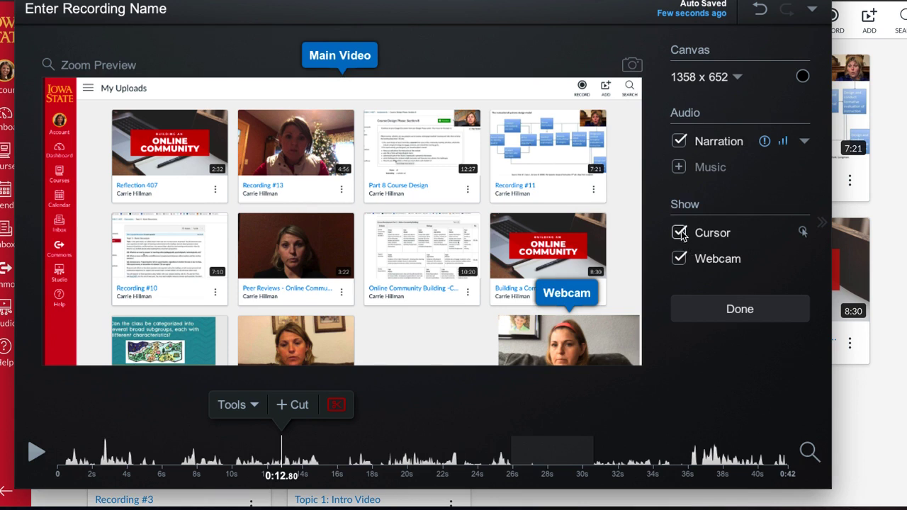
# Finish editing the recording and upload it to Studio
pyautogui.click(751, 312)
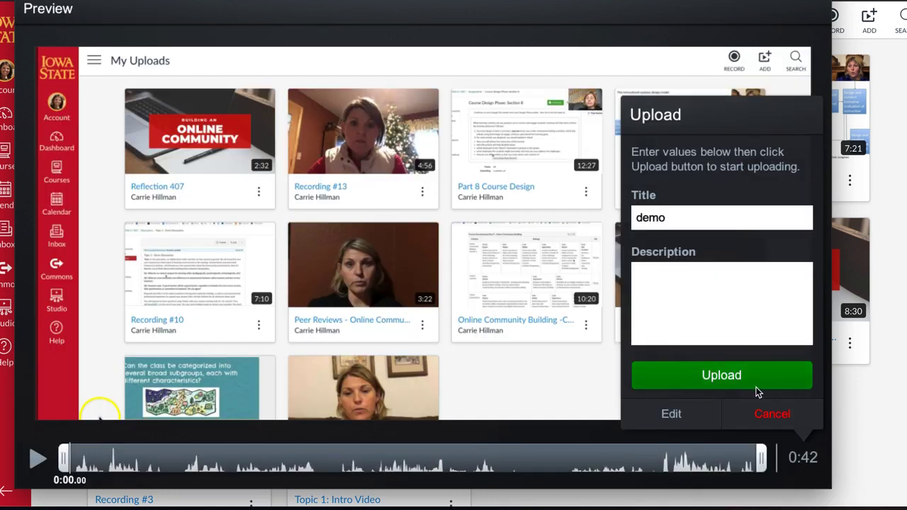
pyautogui.click(732, 375)
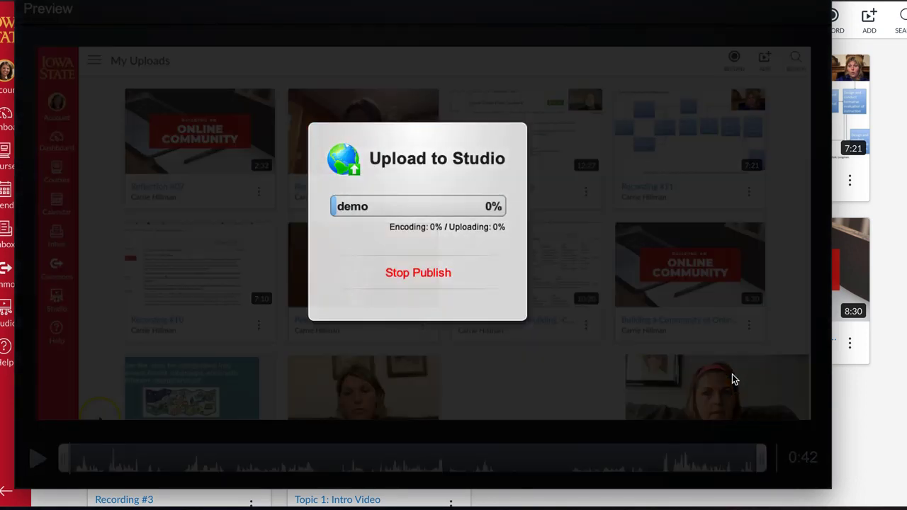